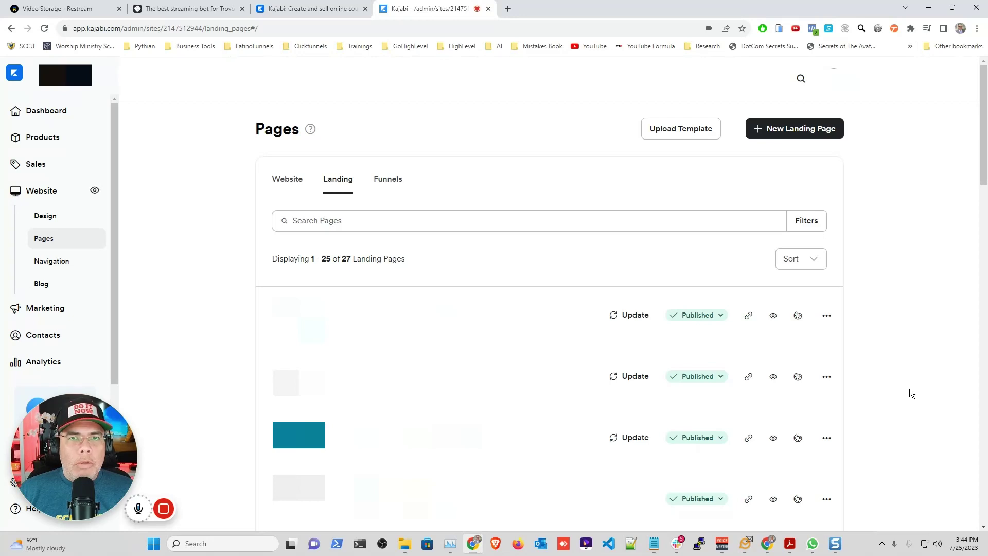
# Step: Go to Marketing > Forms to list the site's existing forms
pyautogui.click(43, 312)
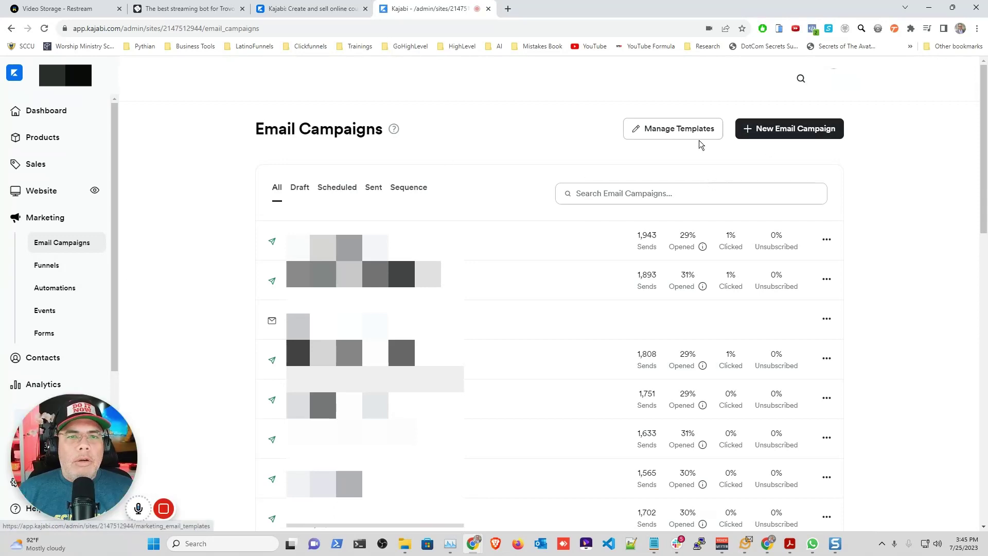
pyautogui.click(51, 336)
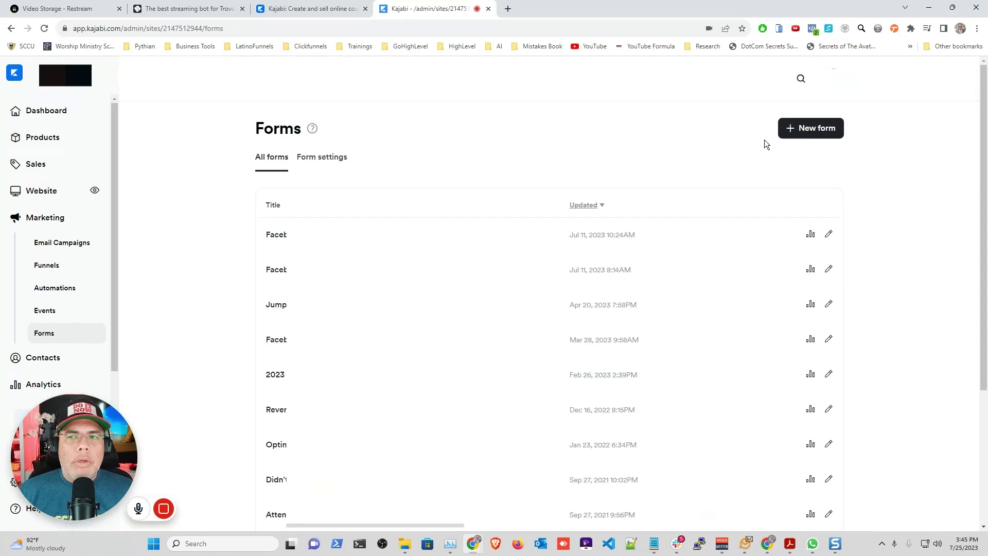
# Step: Create a new form with the title 'Ebook Demo' and save it
pyautogui.click(805, 134)
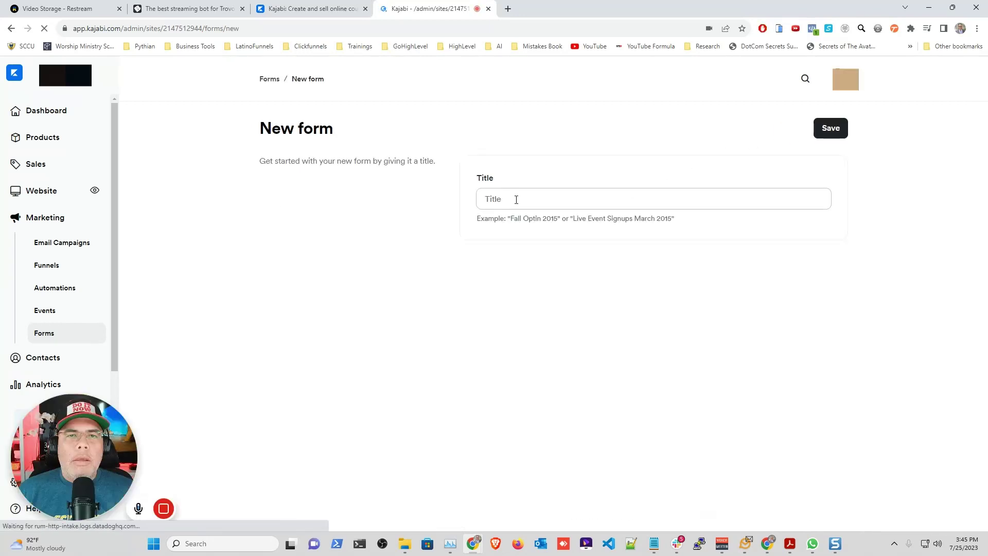
pyautogui.click(516, 200)
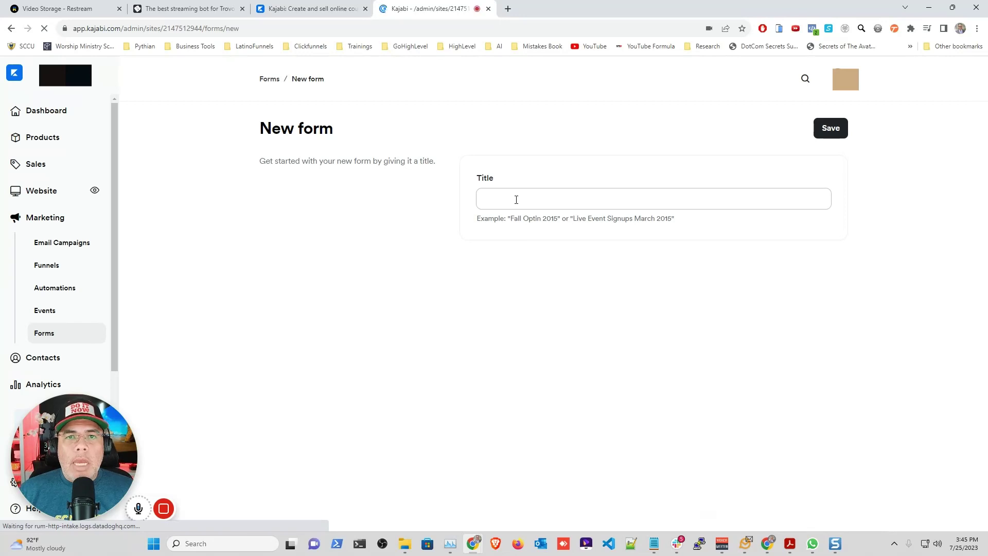
pyautogui.write('Ebook Demo')
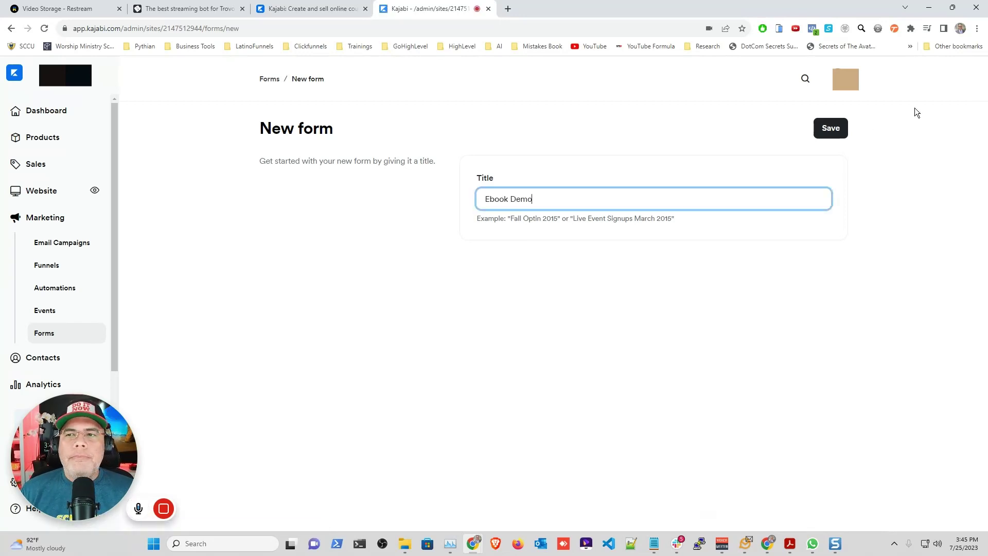
pyautogui.click(827, 133)
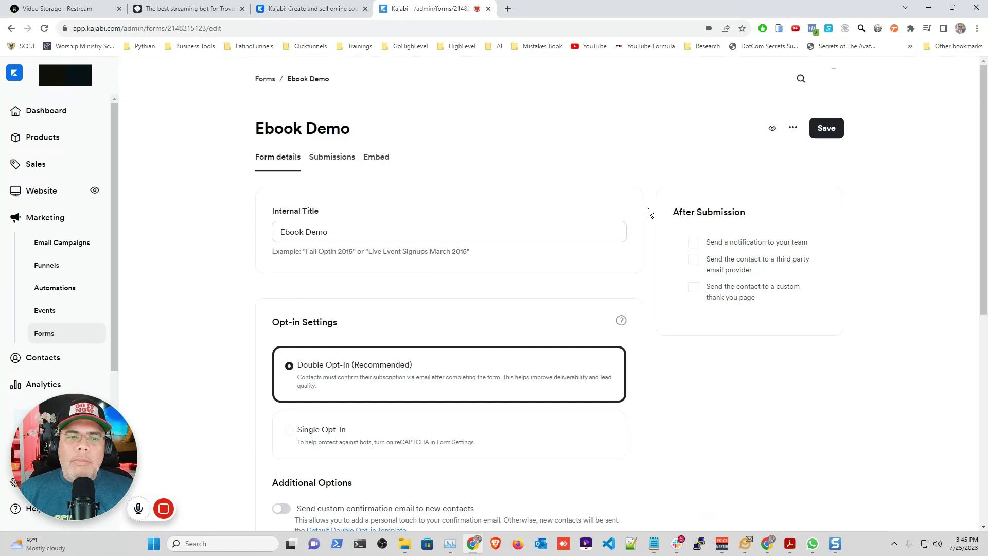
# Step: Change the Ebook Demo form's opt-in setting to Single Opt-In and save it
pyautogui.scroll(-4, 648, 211)
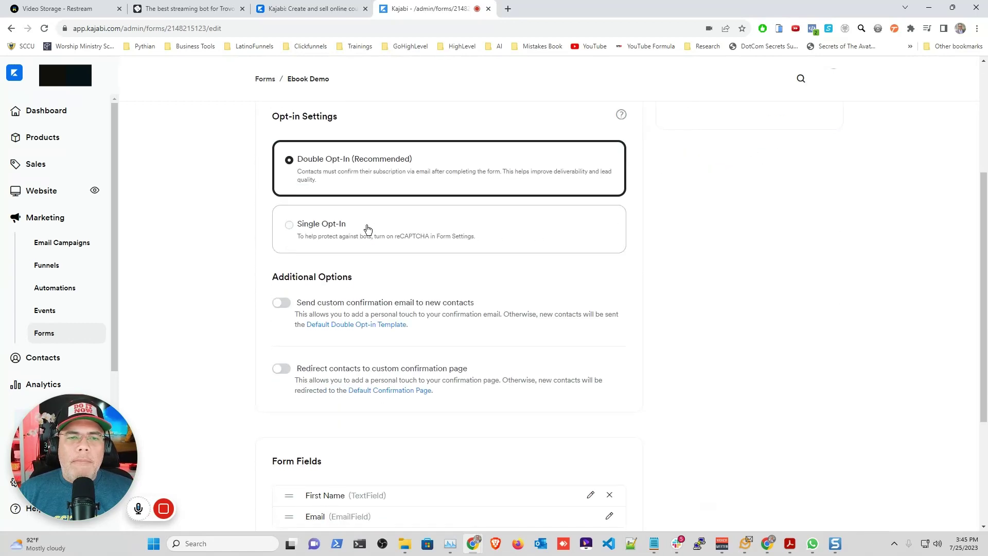
pyautogui.click(337, 236)
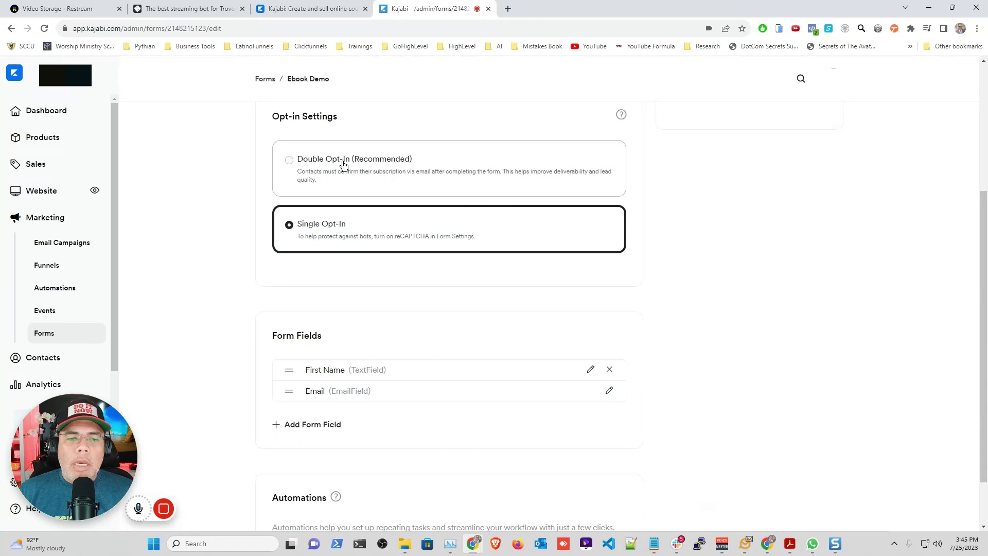
pyautogui.scroll(-1, 646, 221)
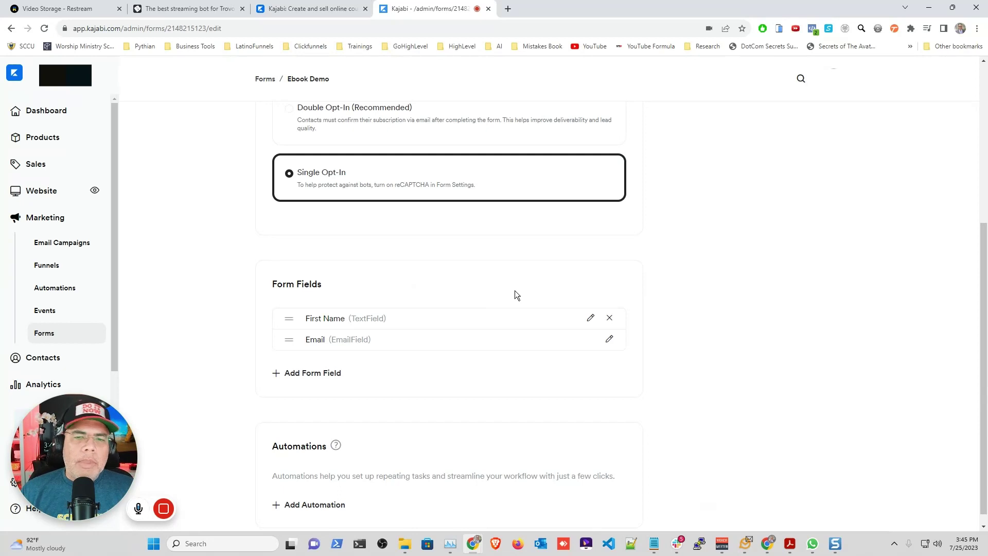
pyautogui.scroll(-1, 651, 255)
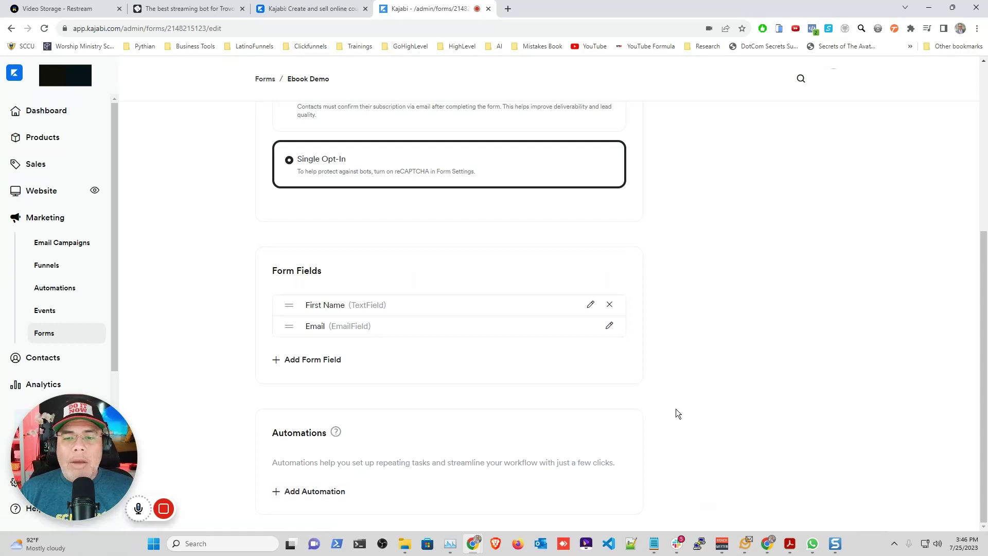
pyautogui.scroll(5, 675, 409)
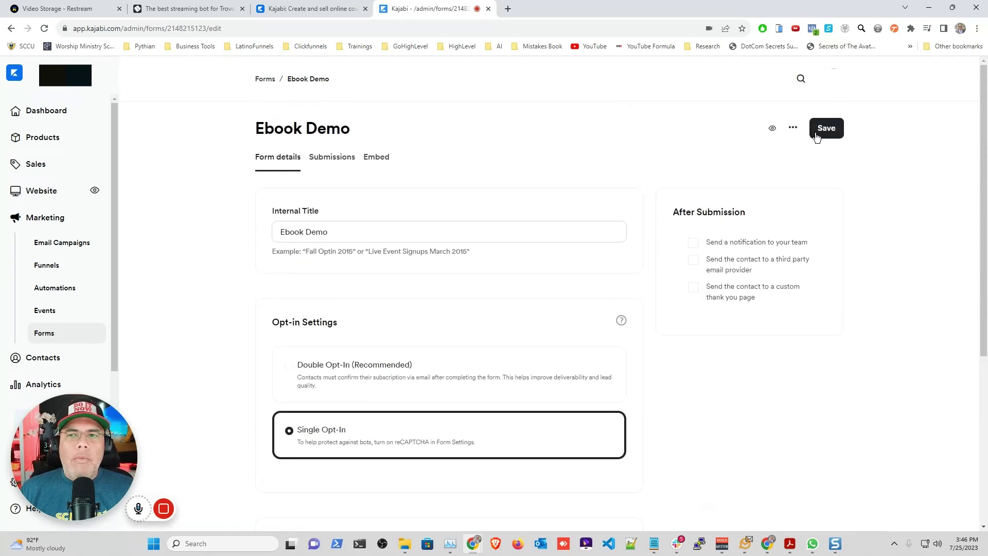
pyautogui.click(826, 130)
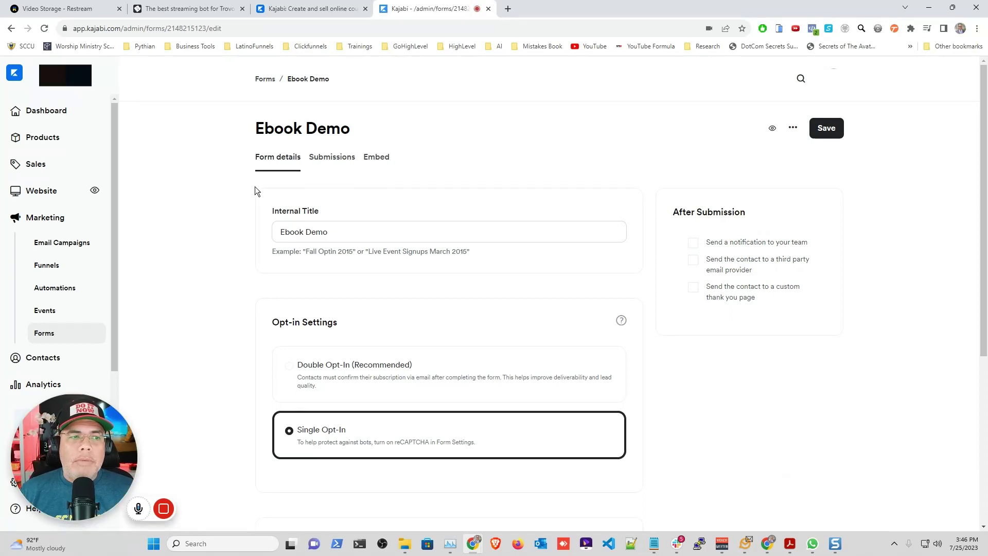
pyautogui.click(39, 196)
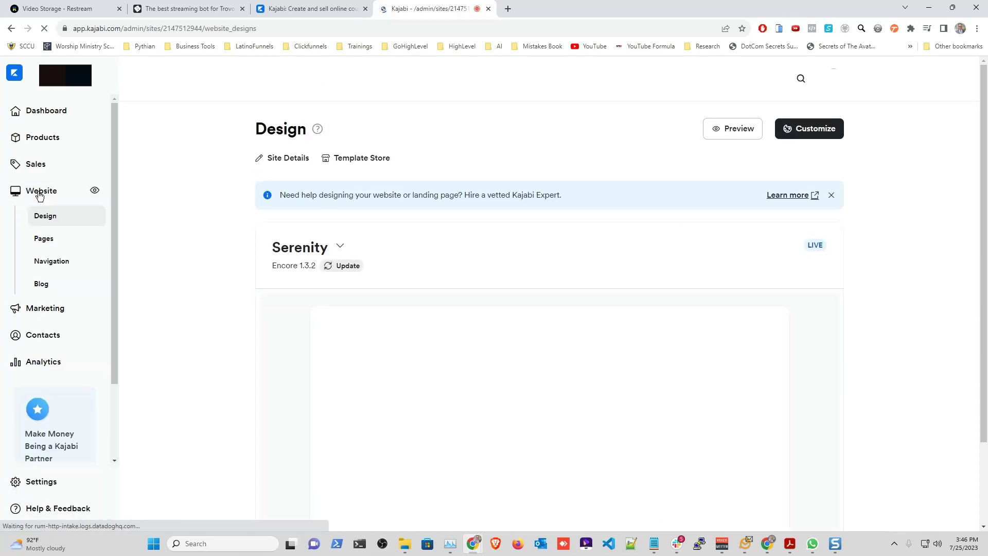
# Step: From Website > Pages, start a new Lead generation landing page with the default styling
pyautogui.click(51, 238)
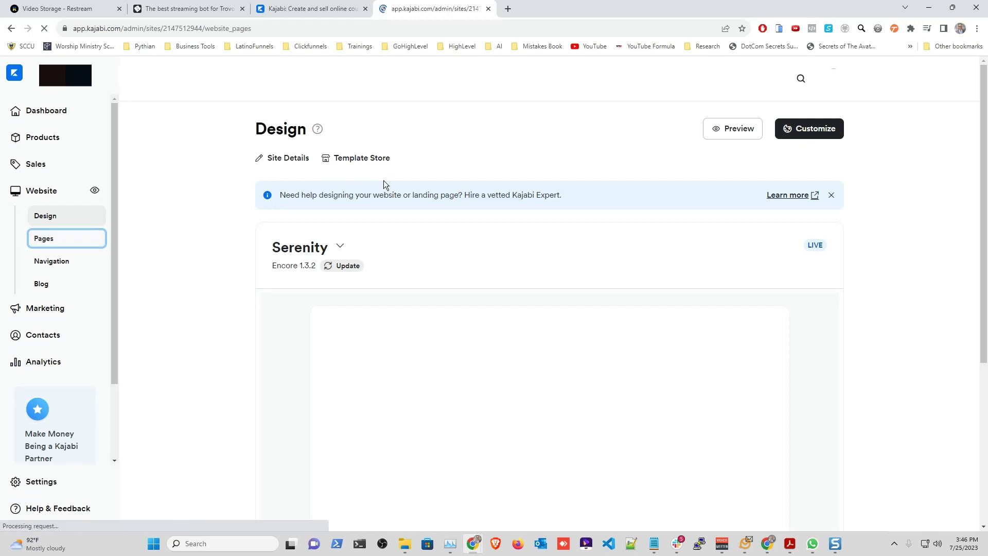
pyautogui.click(337, 180)
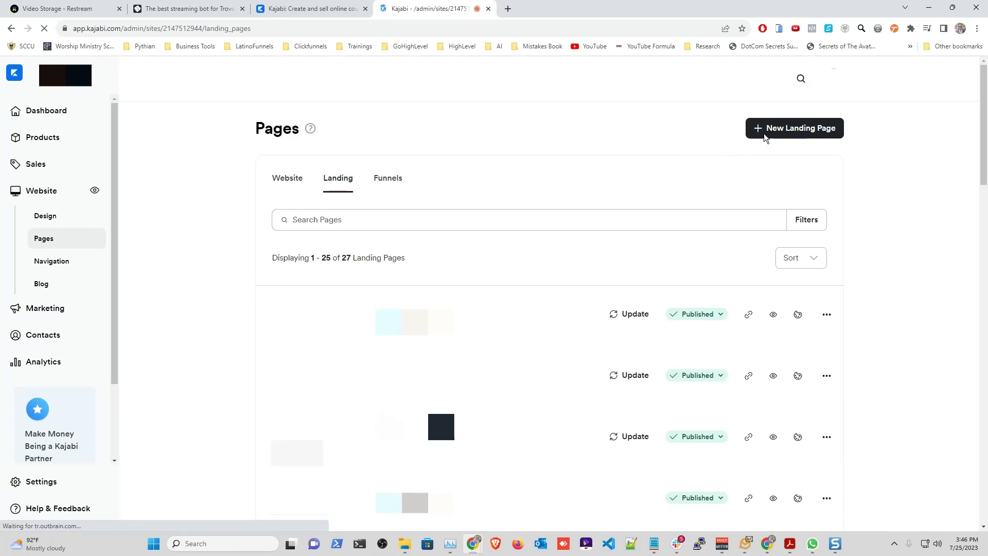
pyautogui.click(769, 130)
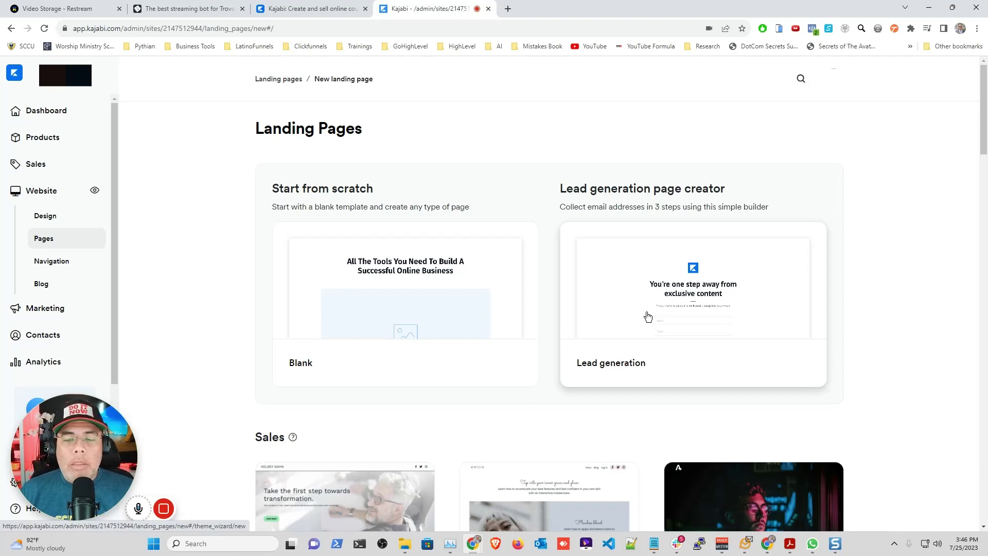
pyautogui.click(650, 304)
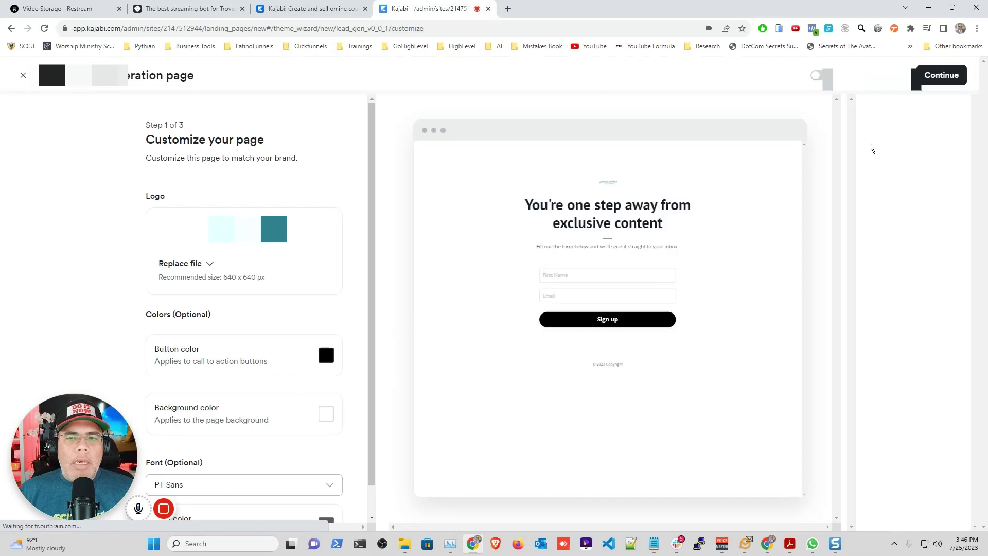
pyautogui.click(940, 75)
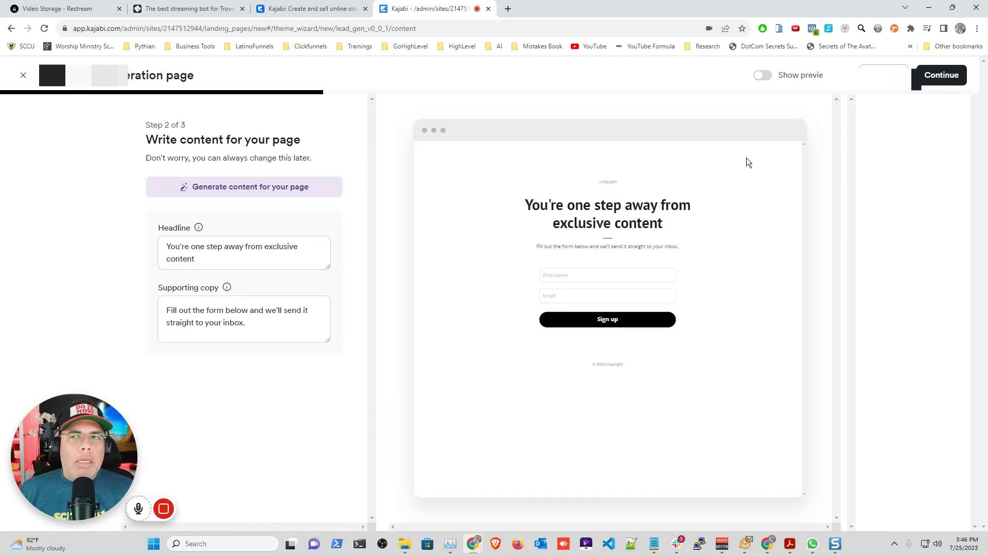
# Step: Keep the default copy, finish and publish the Sign Up page, and close the ready dialog
pyautogui.click(943, 74)
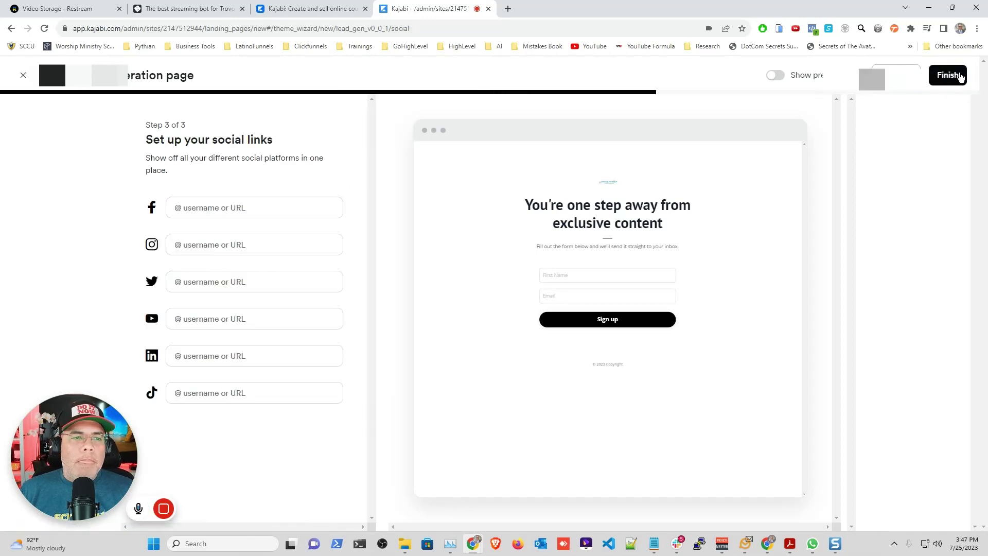
pyautogui.click(941, 76)
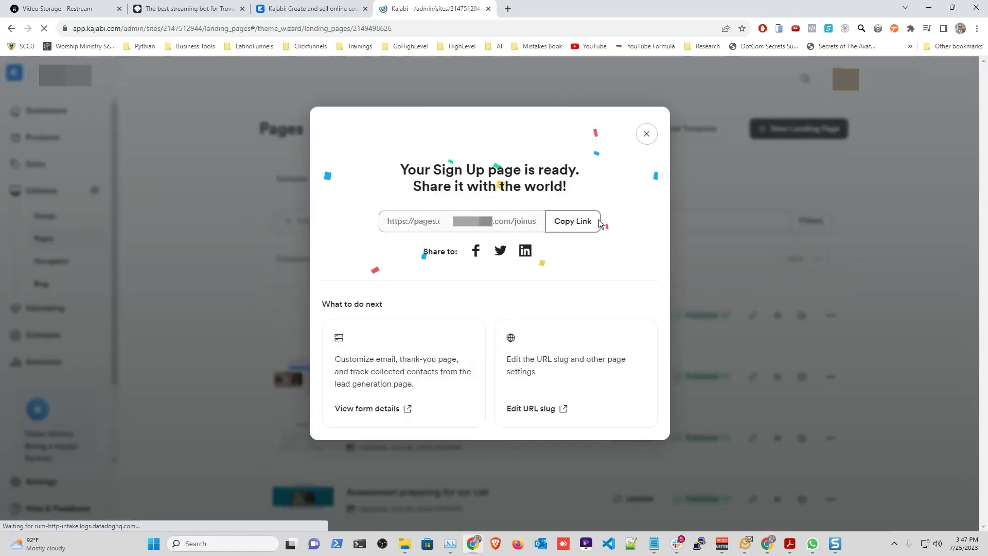
pyautogui.click(647, 136)
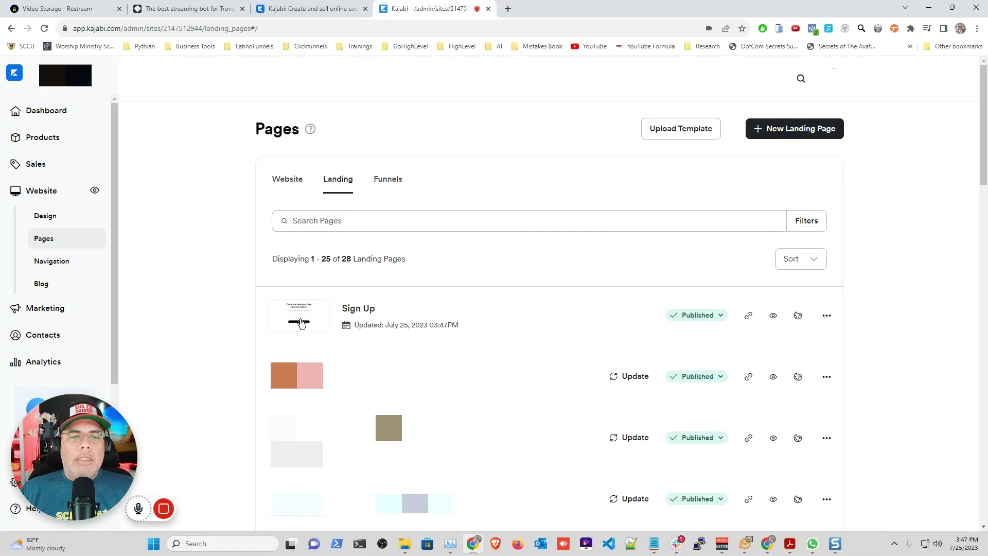
# Step: Open the Sign Up page's details and retitle it 'Ebook Title'
pyautogui.click(827, 319)
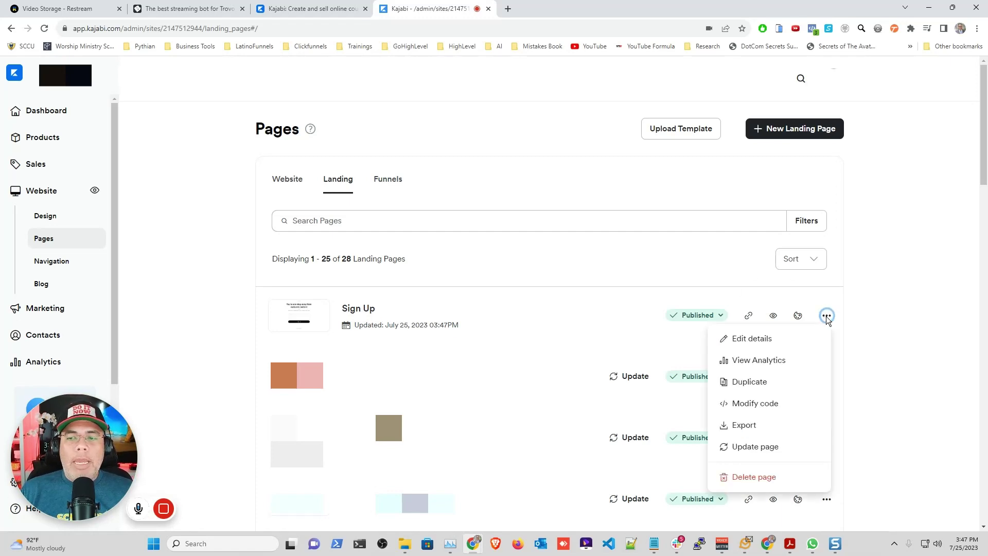
pyautogui.click(749, 343)
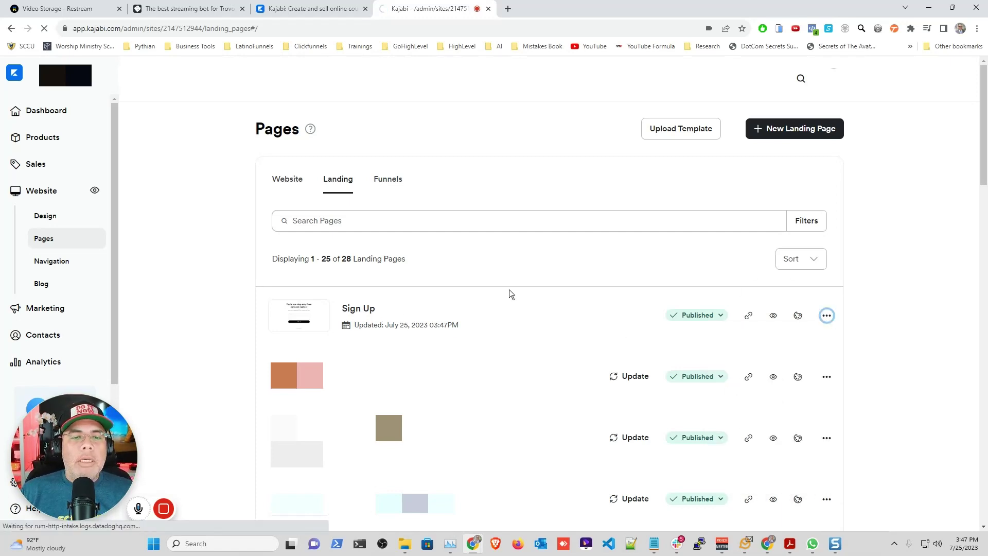
pyautogui.moveTo(521, 202); pyautogui.dragTo(459, 206)
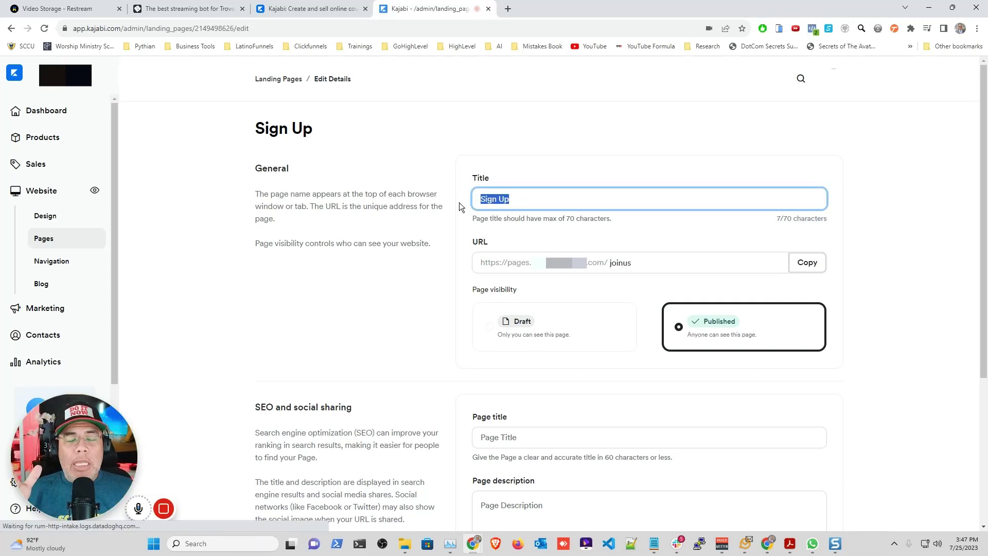
pyautogui.press('BackSpace')
pyautogui.write('Ebook Title')
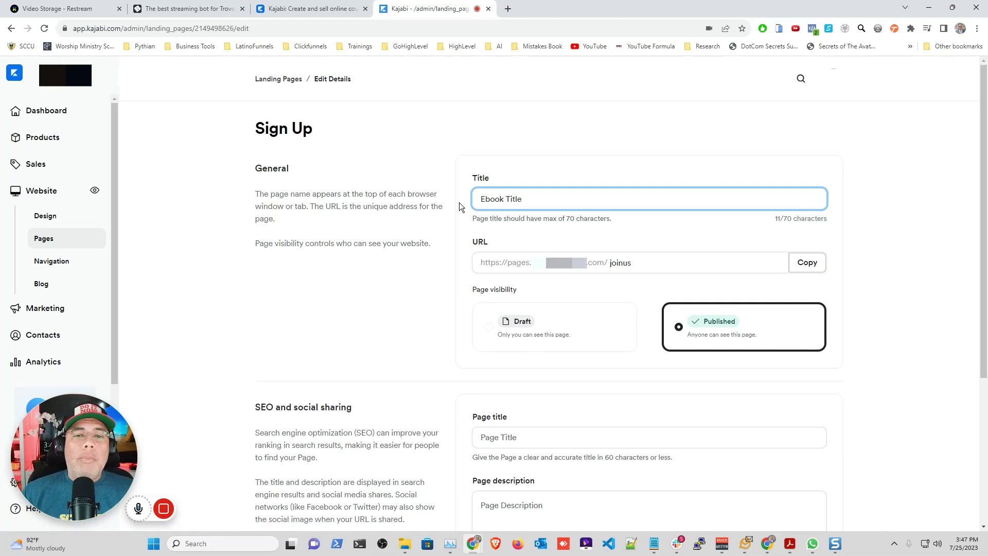
# Step: Replace the joinus URL slug with 'ebook-title' and save the page details
pyautogui.click(634, 262)
pyautogui.moveTo(634, 263); pyautogui.dragTo(611, 264)
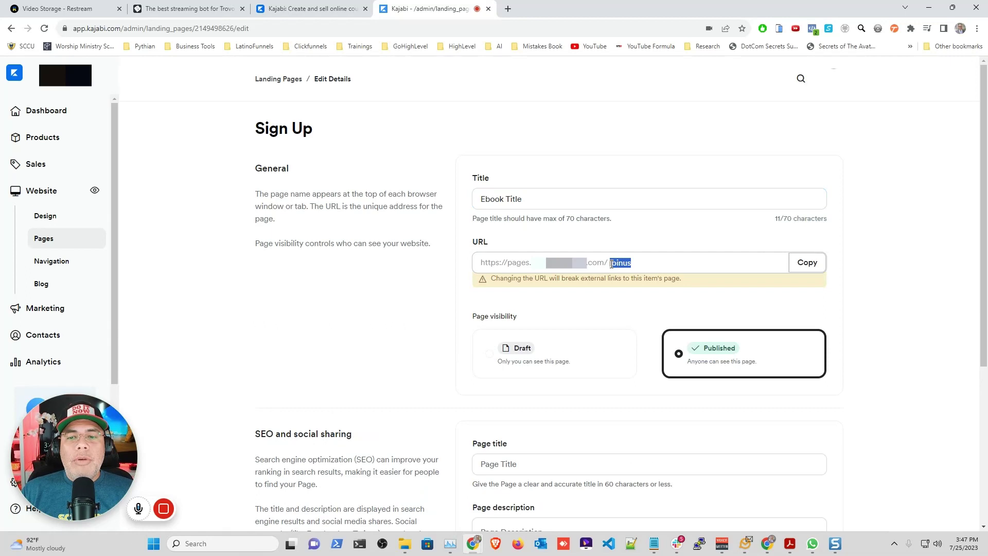
pyautogui.write('ebook-title')
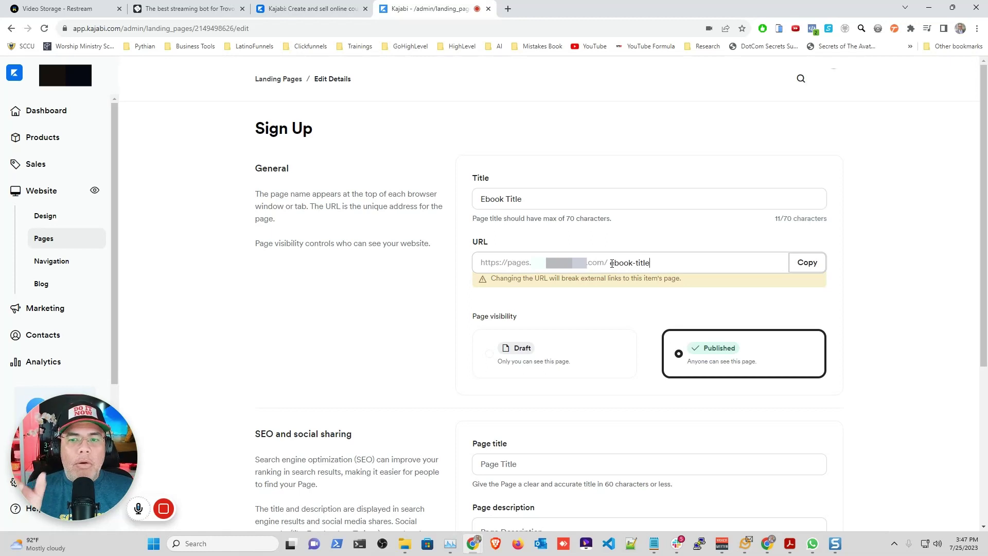
pyautogui.click(867, 324)
pyautogui.scroll(-2, 573, 384)
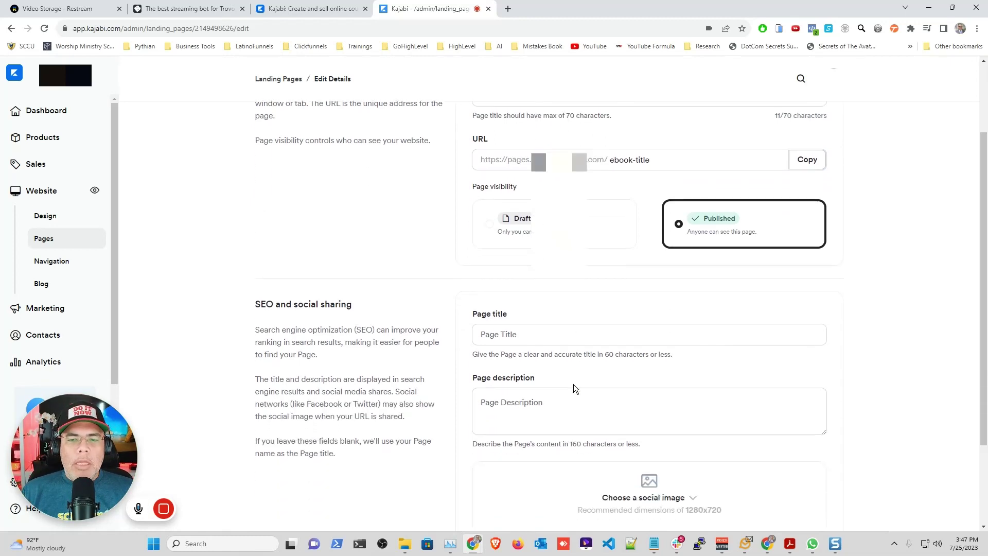
pyautogui.click(521, 333)
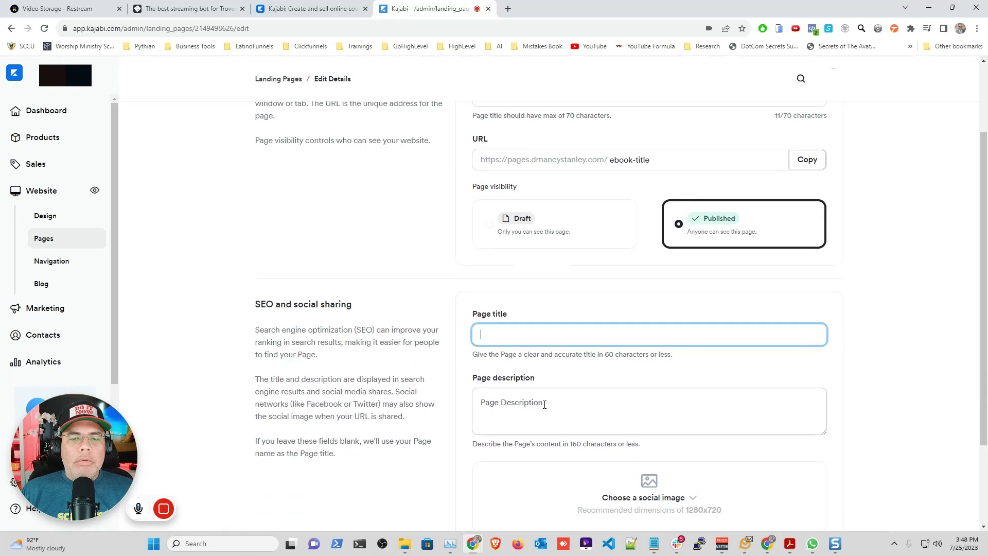
pyautogui.click(542, 404)
pyautogui.click(662, 358)
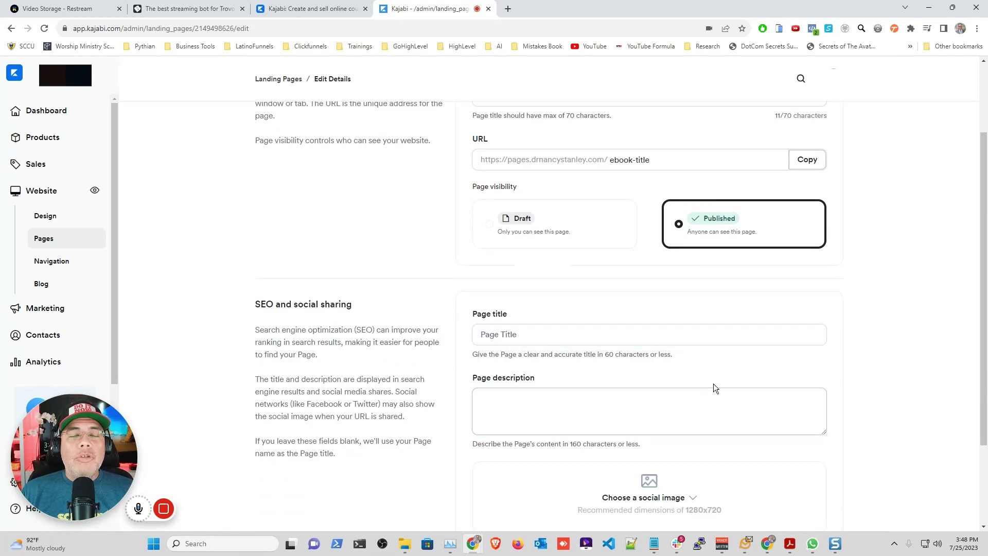
pyautogui.click(711, 380)
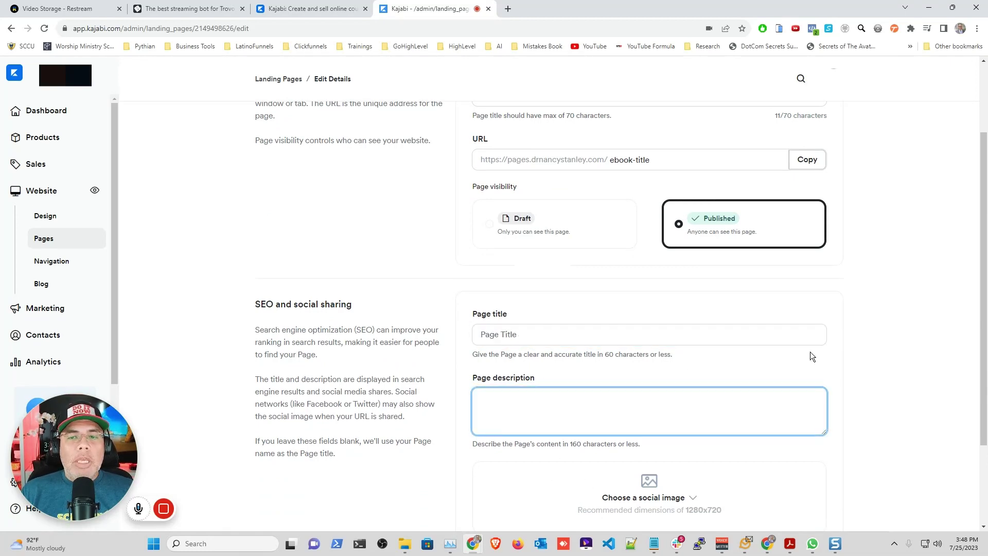
pyautogui.scroll(-2, 810, 351)
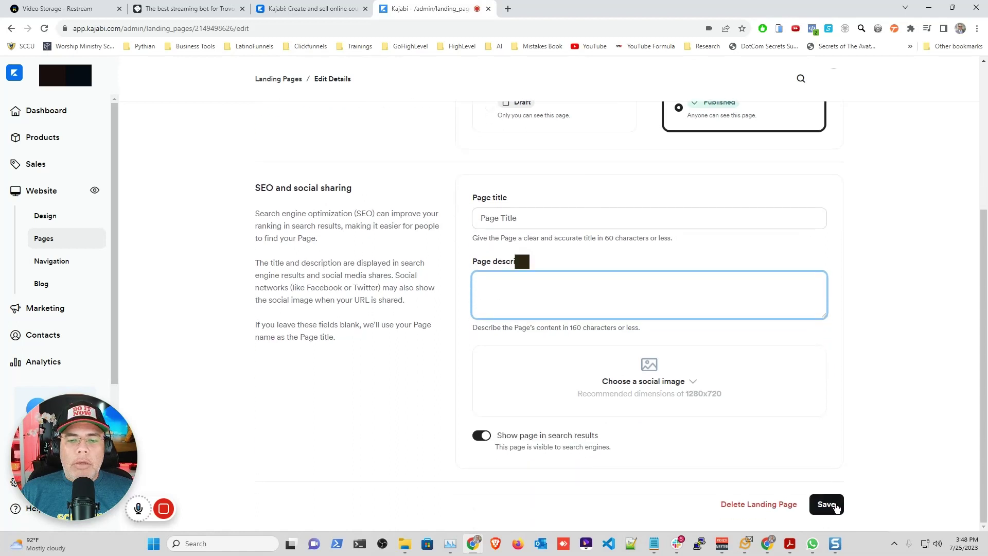
pyautogui.click(825, 504)
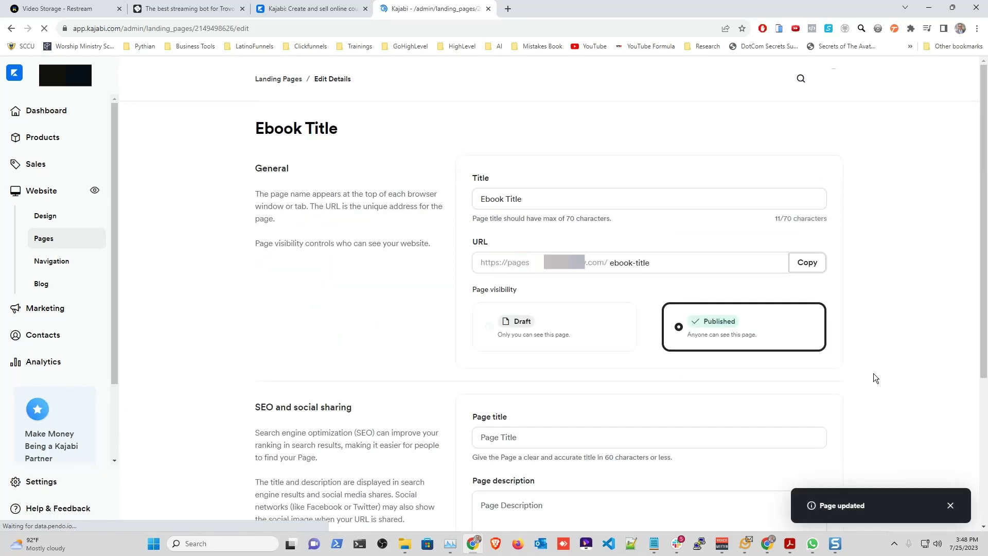
# Step: Open the Ebook Title page in the page builder from the Landing Pages list and select its opt-in form block
pyautogui.click(296, 84)
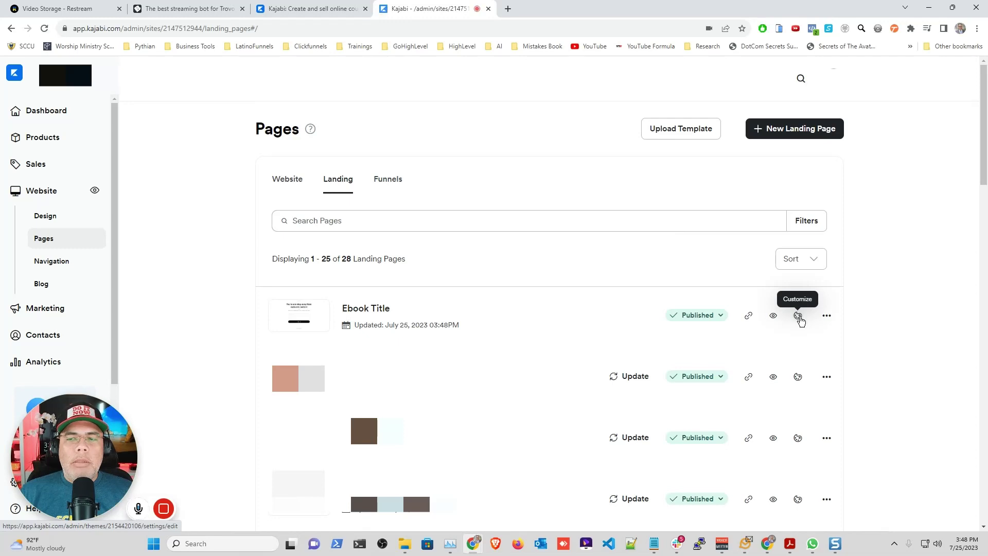
pyautogui.click(800, 317)
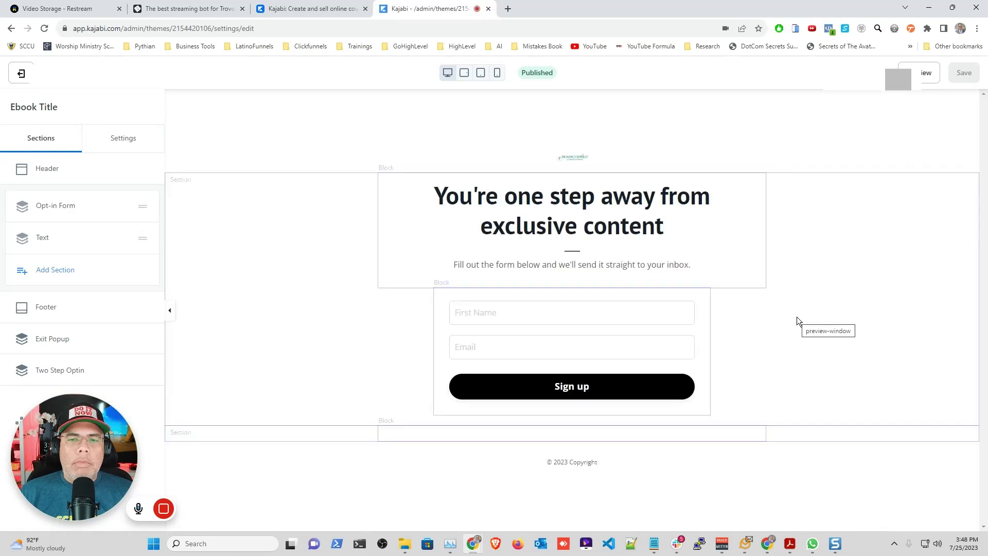
pyautogui.click(532, 331)
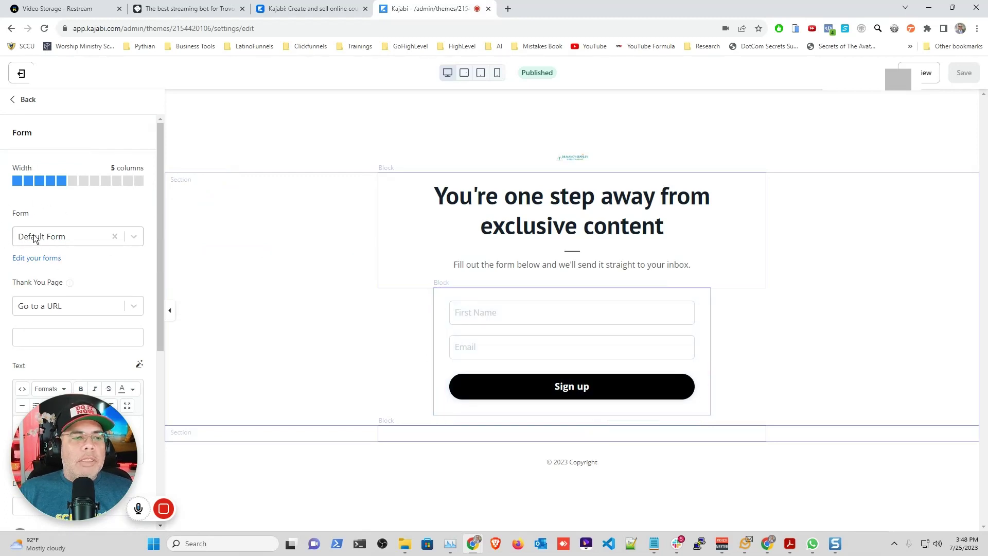
# Step: Assign the Ebook Demo form to the opt-in block and set Thank You Page to Download a file
pyautogui.click(133, 236)
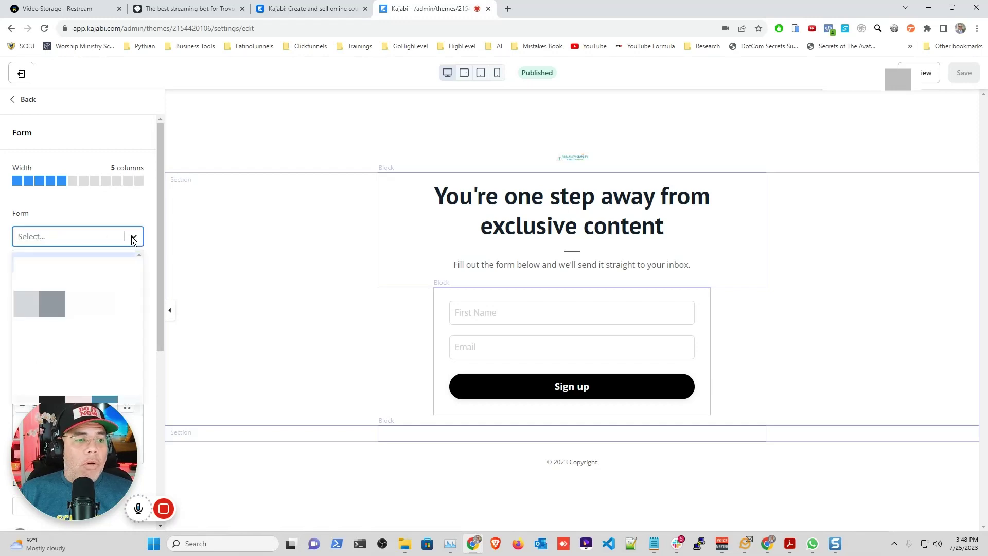
pyautogui.write('ebook')
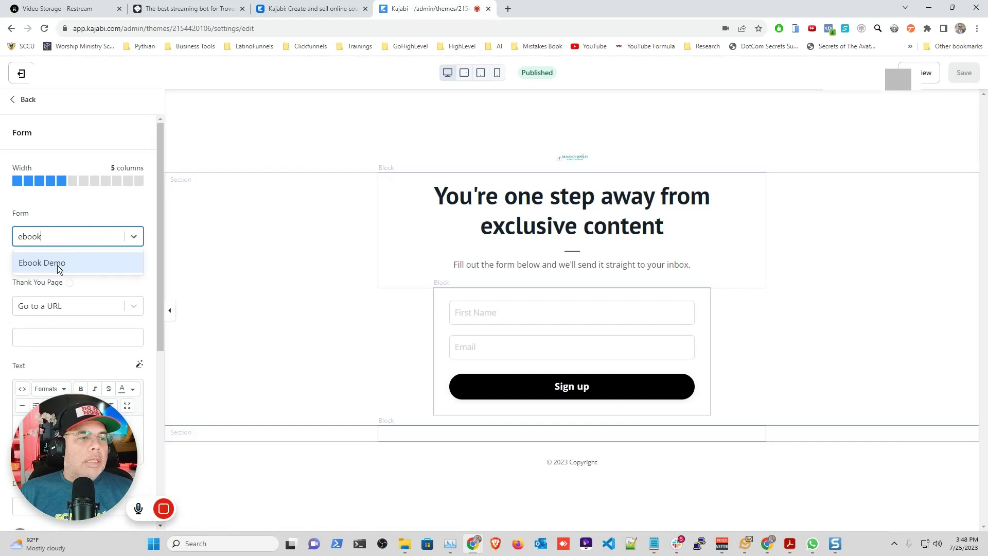
pyautogui.click(57, 265)
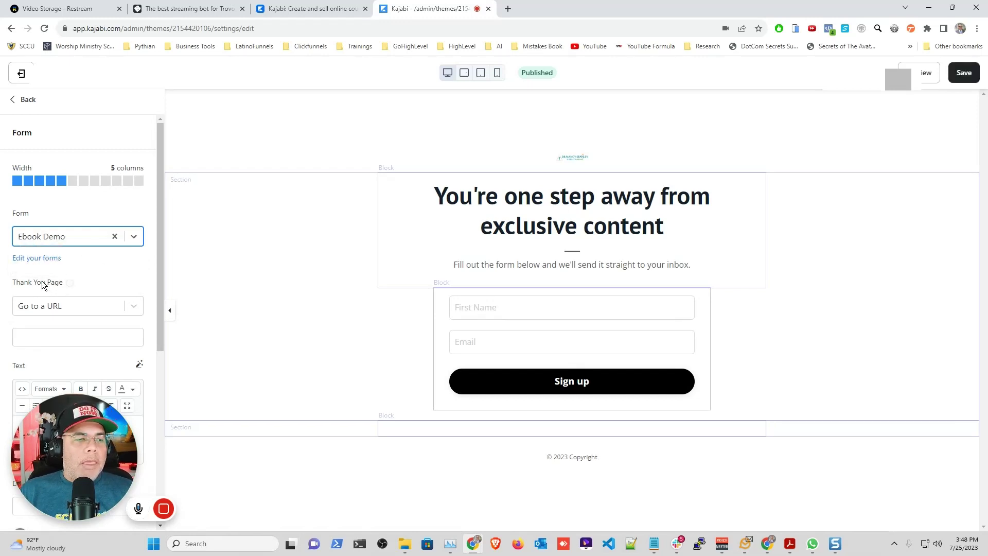
pyautogui.scroll(-1, 95, 272)
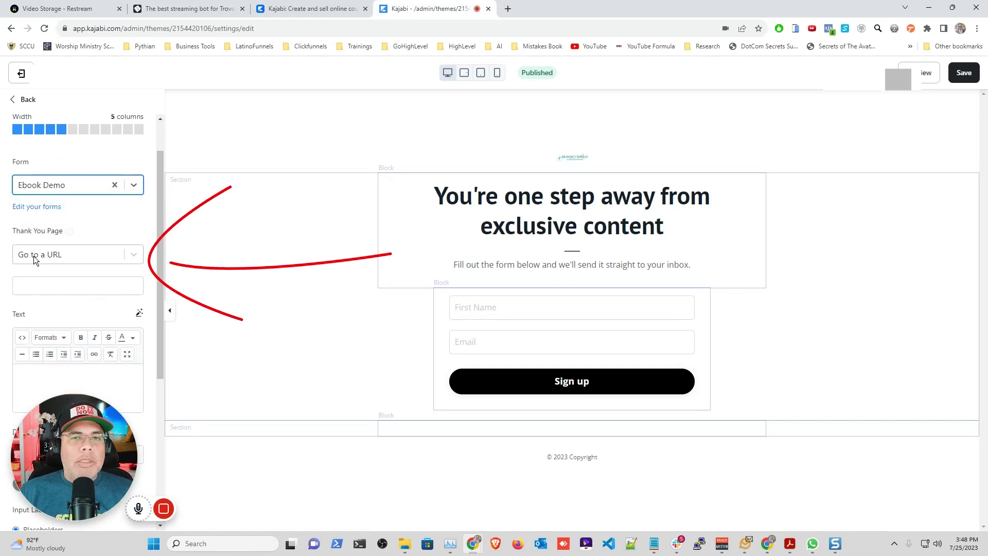
pyautogui.click(134, 255)
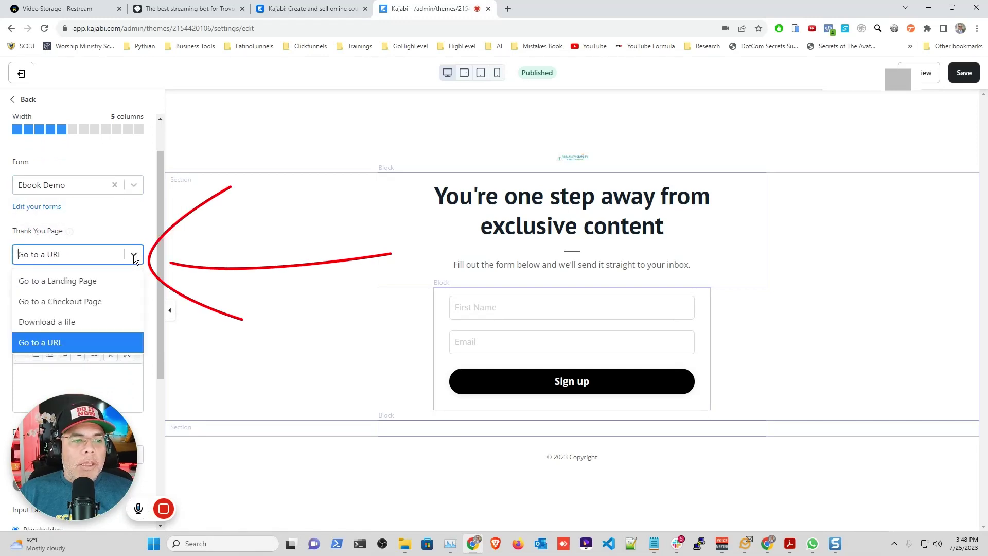
pyautogui.click(68, 321)
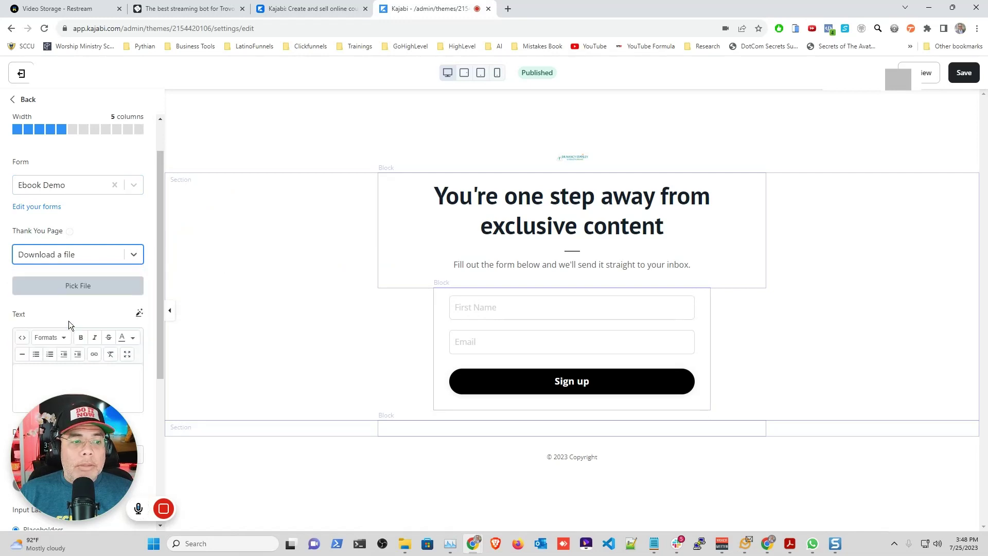
pyautogui.click(82, 289)
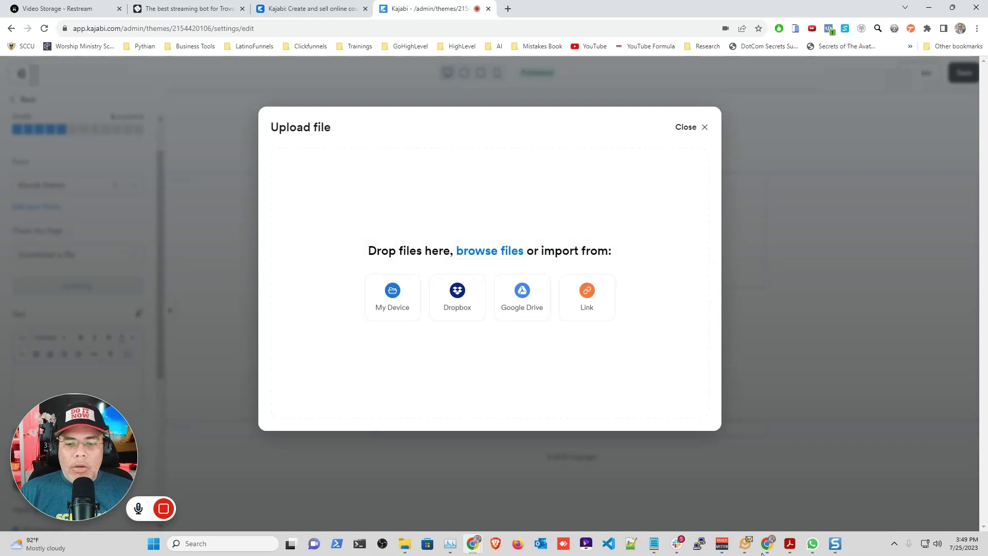
# Step: Drag the 783 KB ebook PDF from File Explorer into the Upload file dialog
pyautogui.click(408, 551)
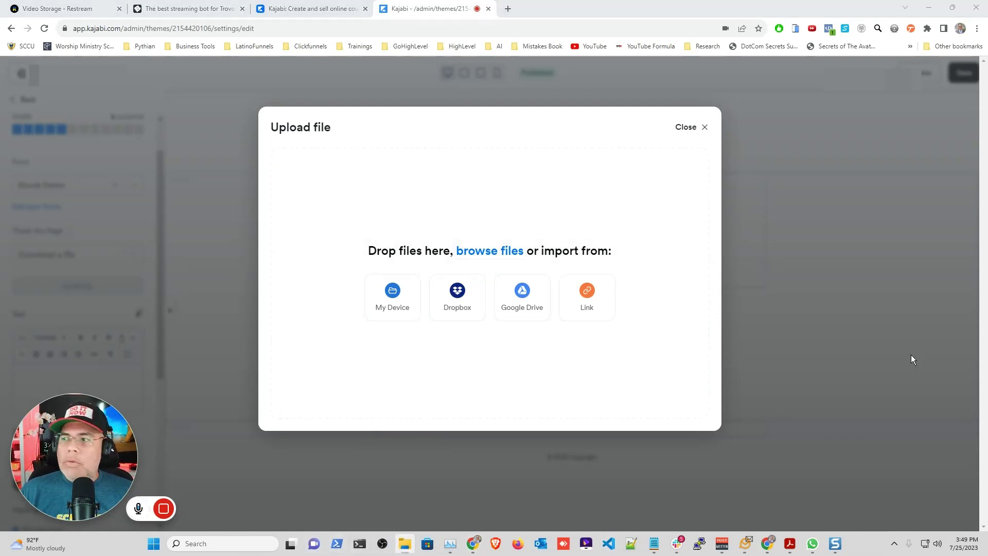
pyautogui.moveTo(987, 261); pyautogui.dragTo(449, 236)
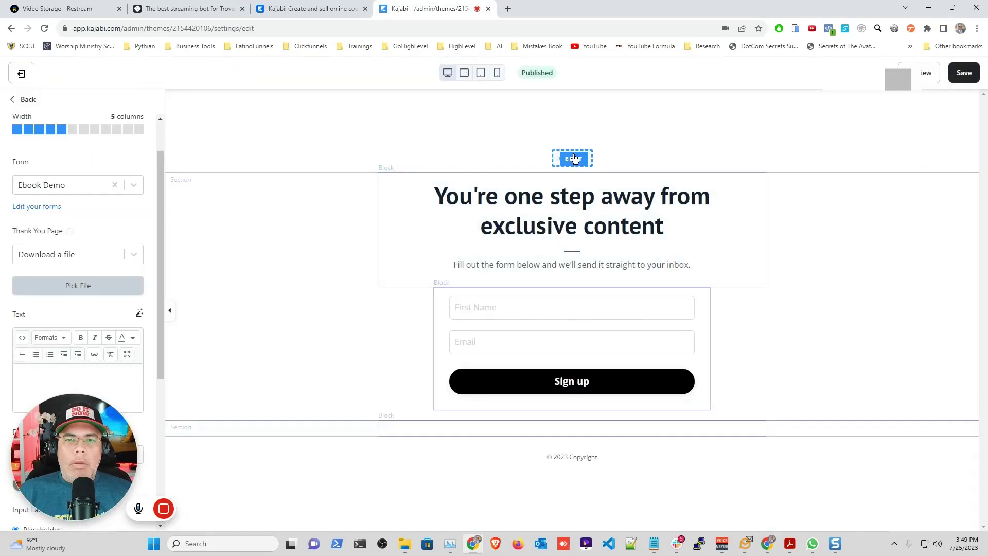
# Step: Set the header logo type to Text ('Encore'), save the page, and preview it
pyautogui.click(575, 158)
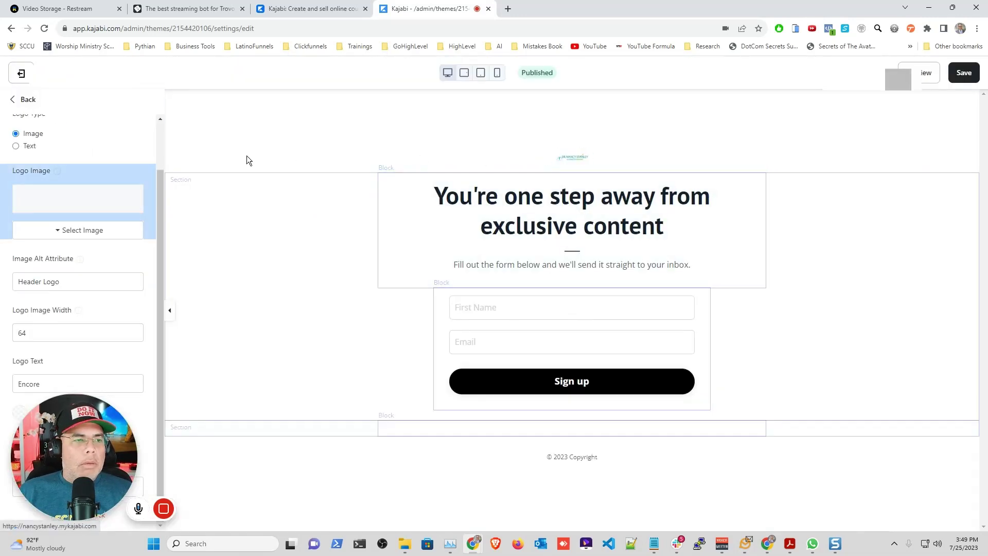
pyautogui.click(18, 147)
pyautogui.scroll(-2, 85, 206)
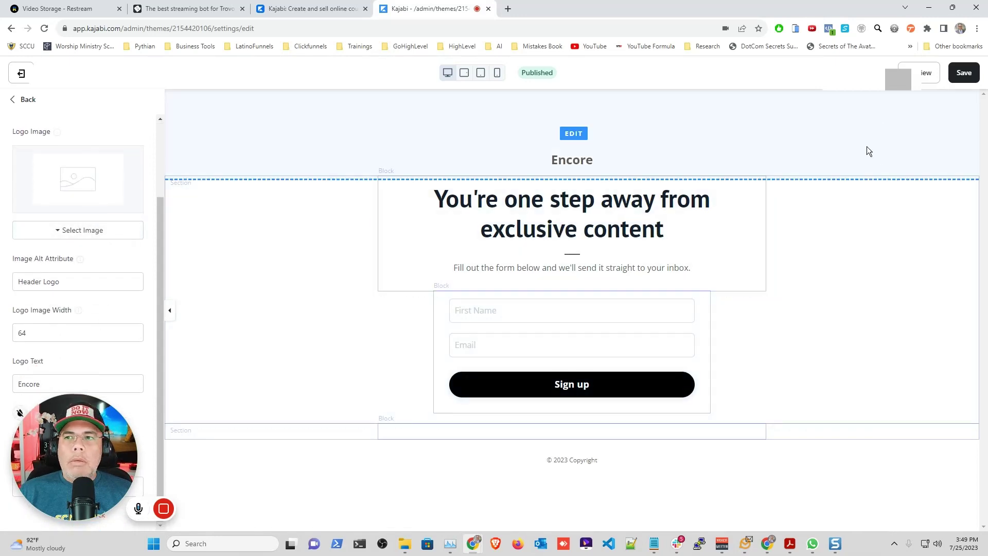
pyautogui.click(964, 73)
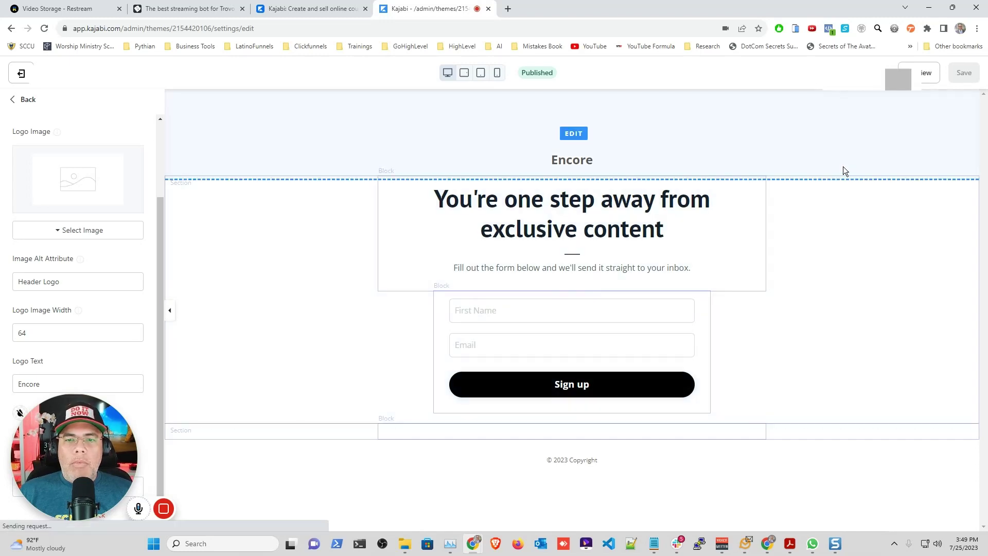
pyautogui.click(924, 75)
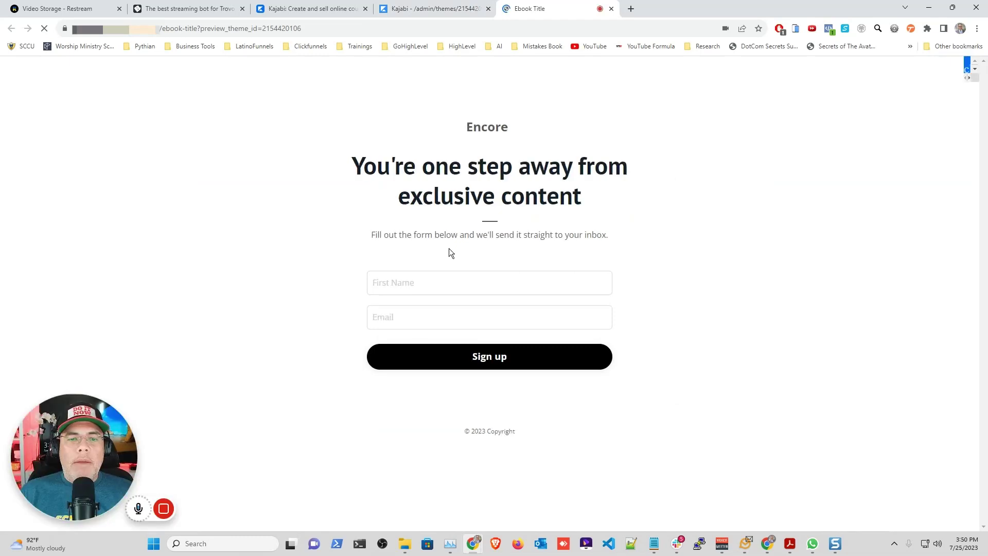
# Step: Submit a test sign-up on the Ebook Title preview form with a first name and e-mail address
pyautogui.write('Carlos')
pyautogui.press('Tab')
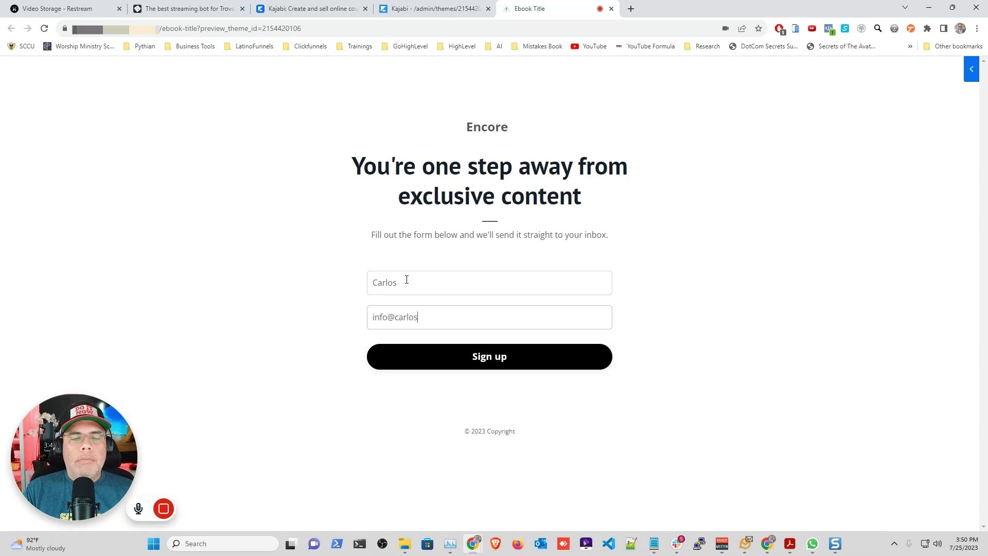
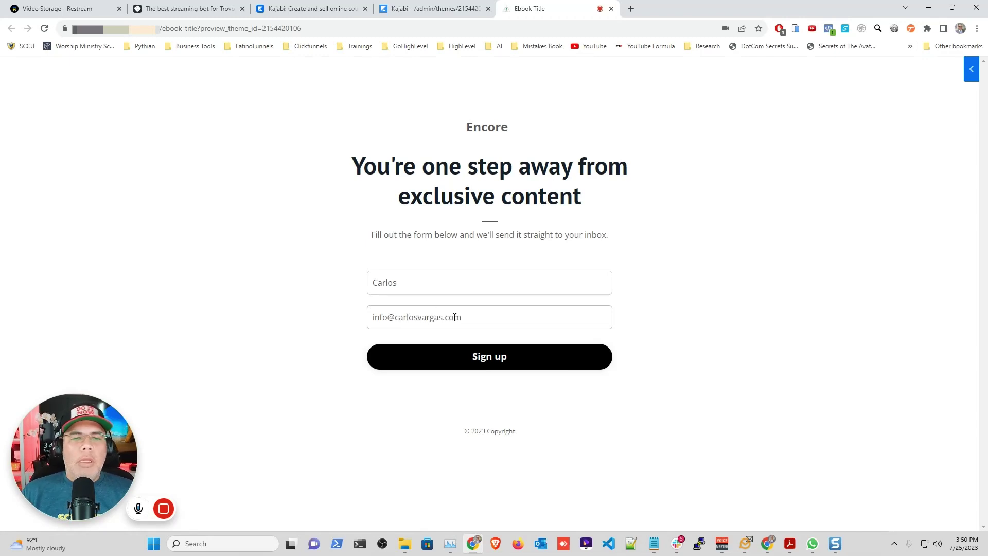
pyautogui.click(497, 366)
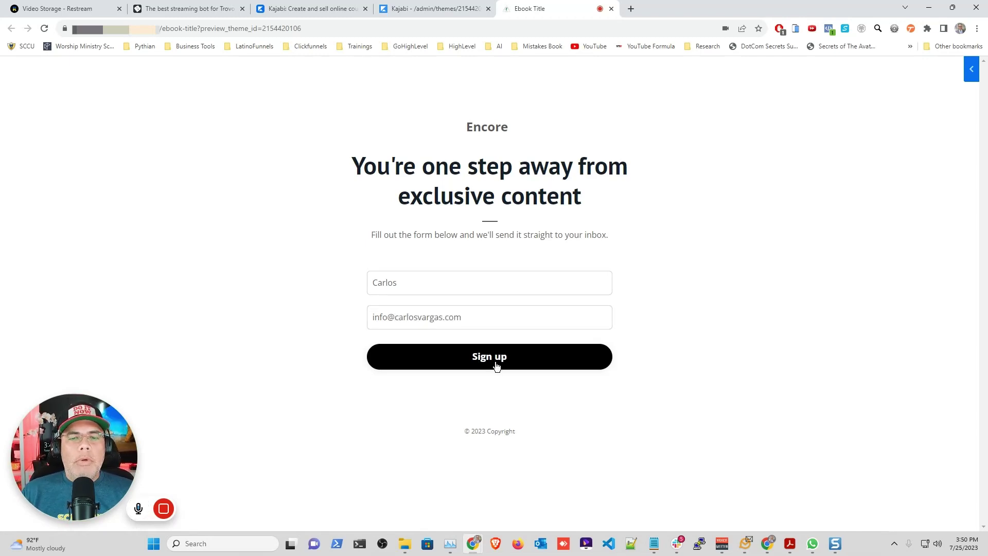